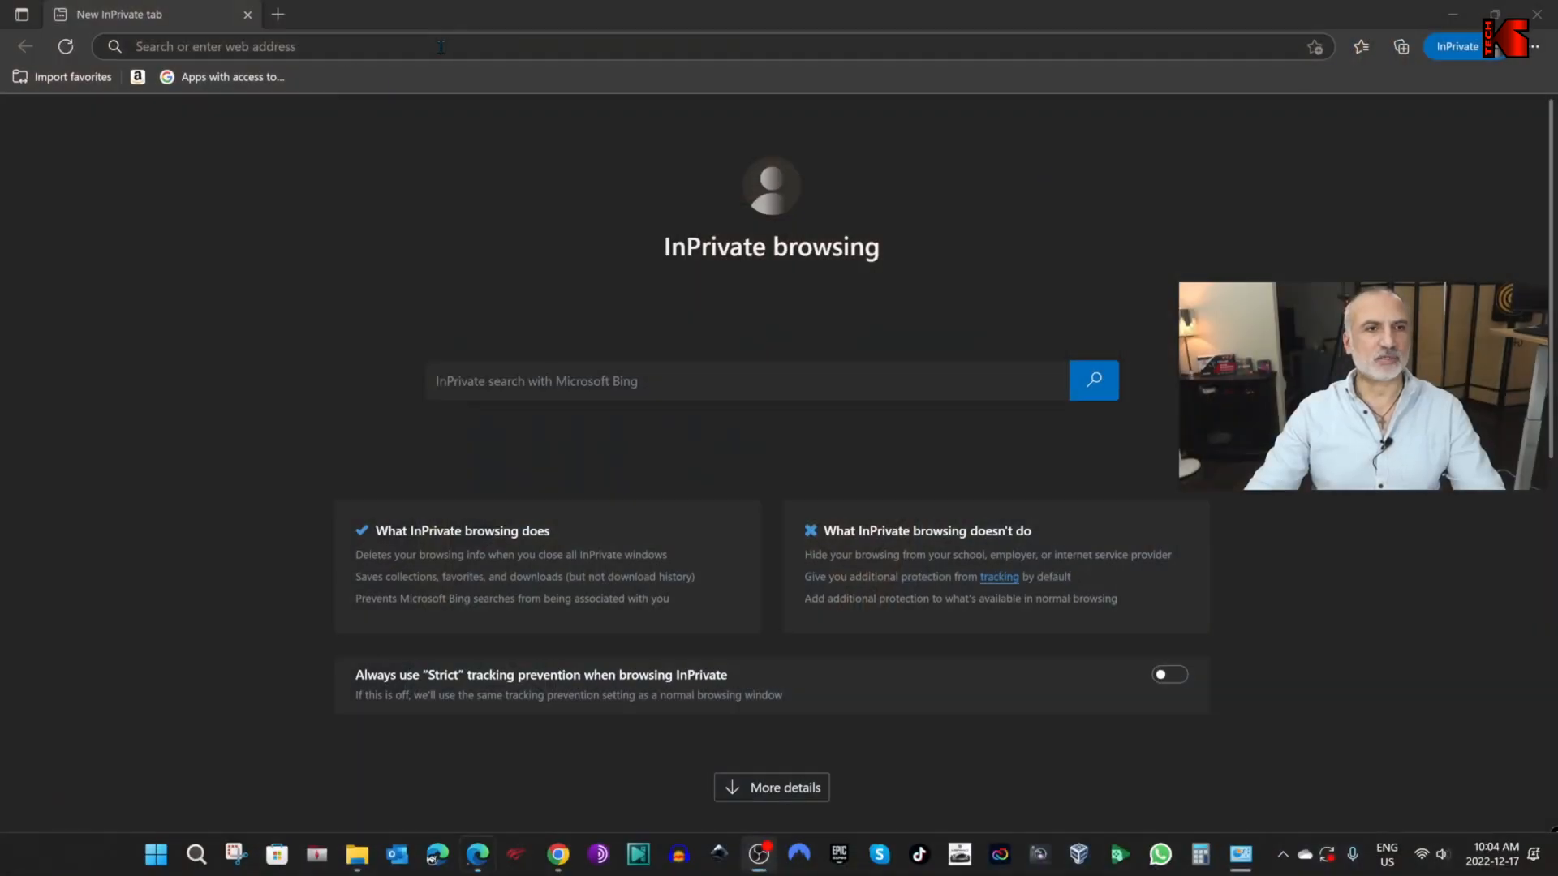
Load synaptics.com in Edge and accept the licence to download the DisplayLink Windows installer.
left_click(441, 46)
type("sy")
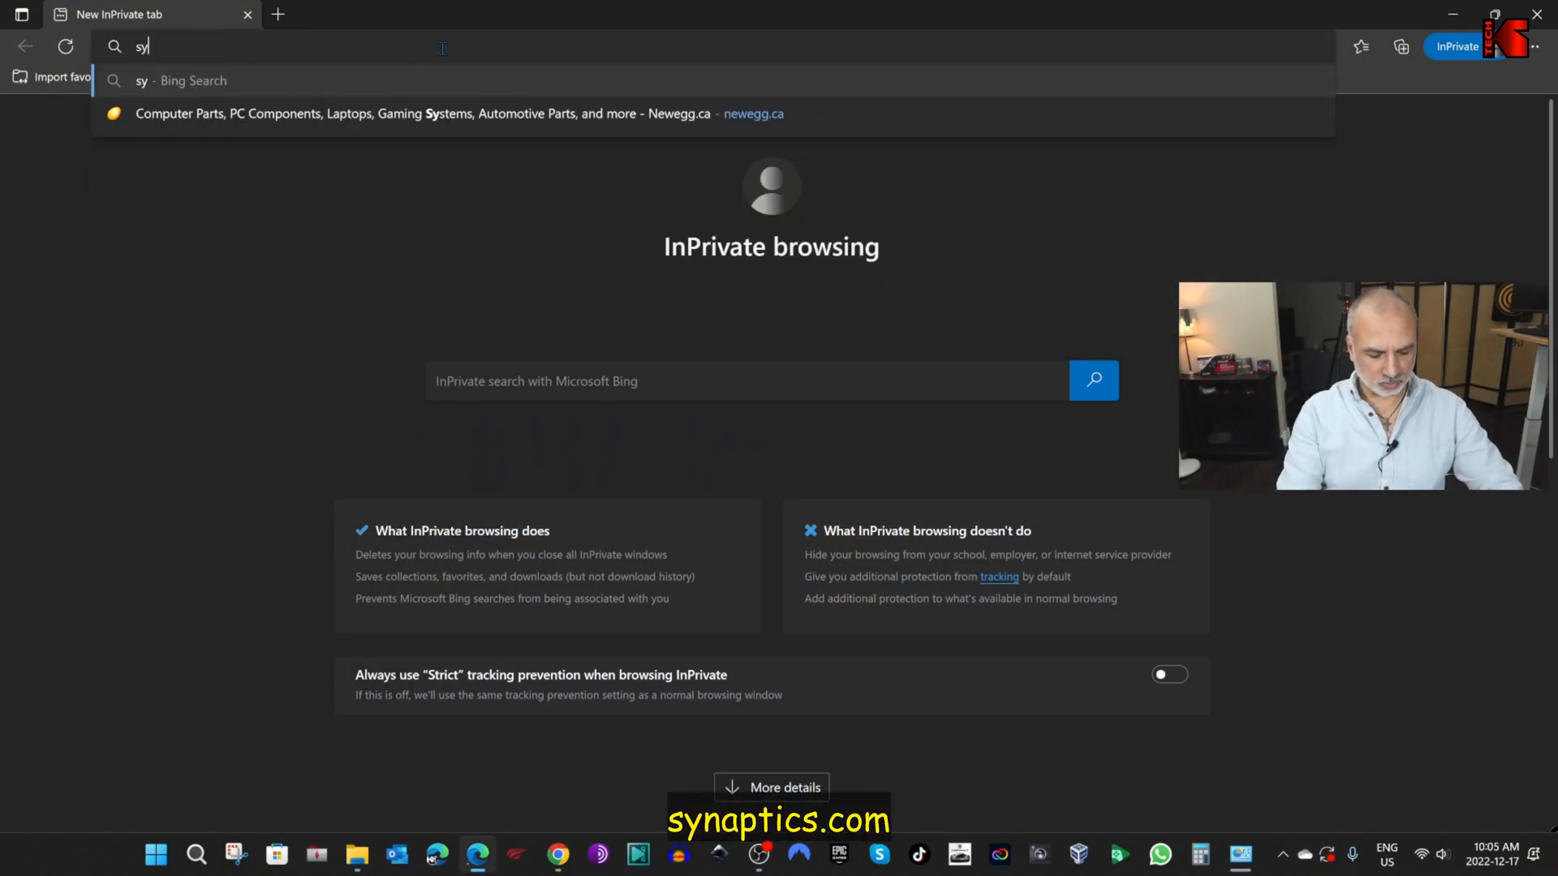
type("naptics")
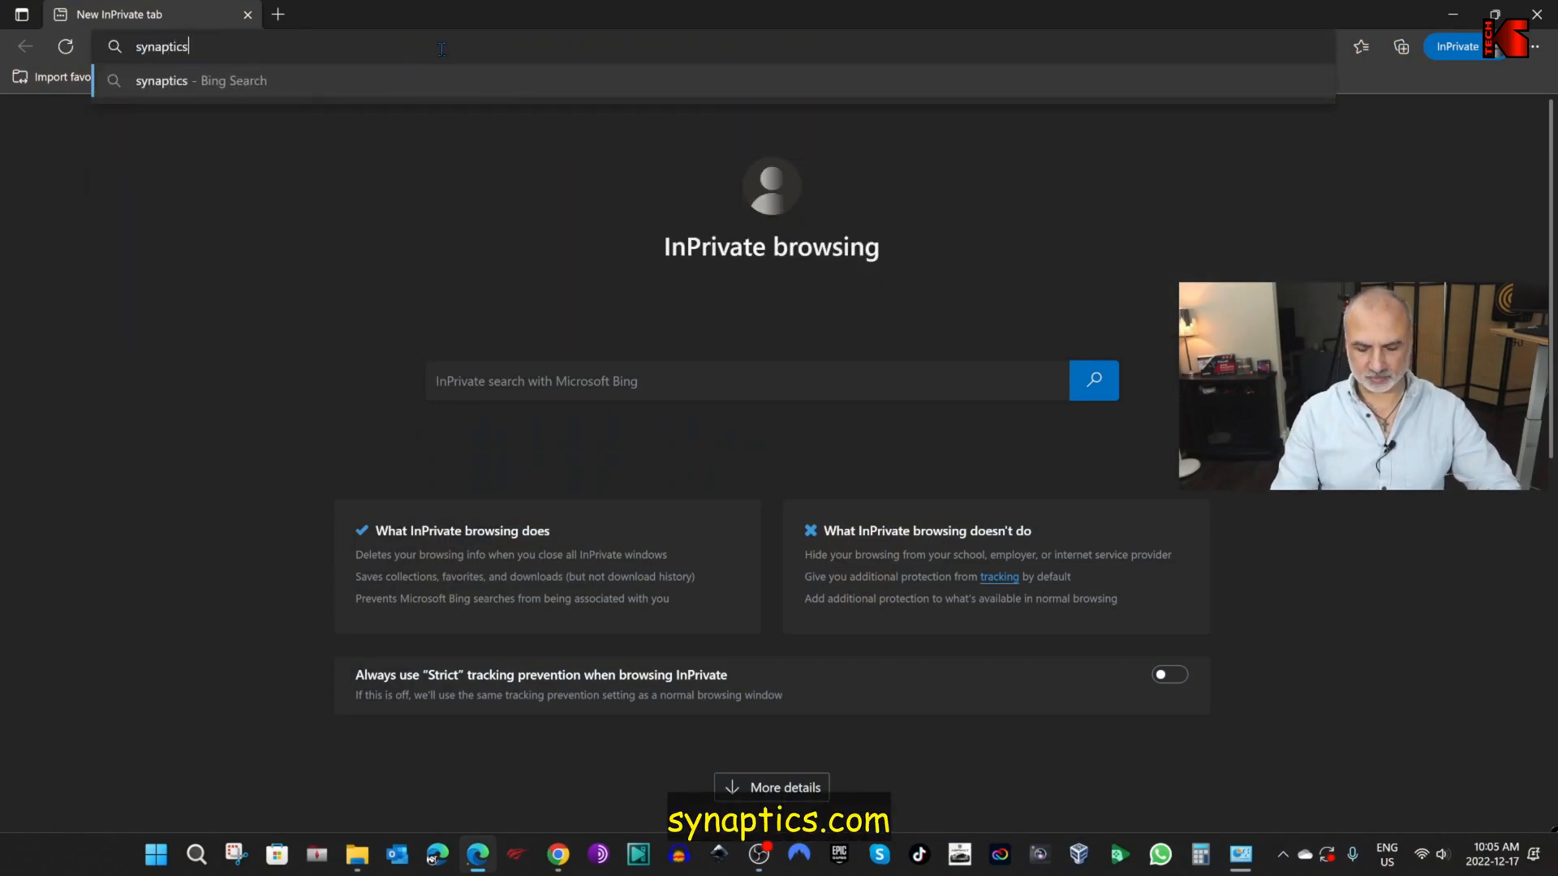
type(".com")
key("Return")
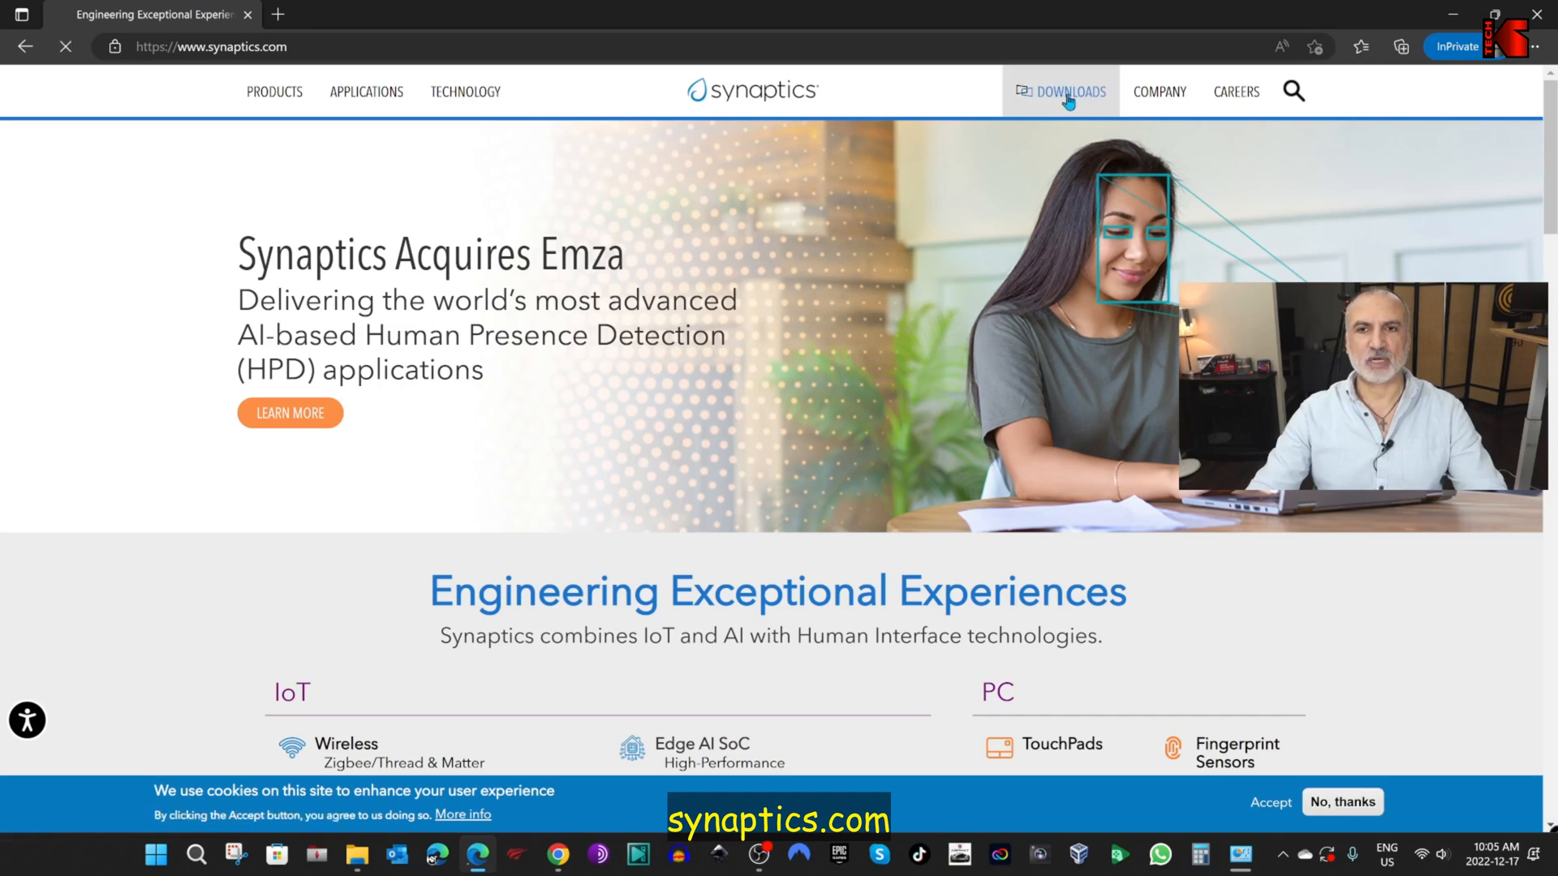
scroll(416, 512, "down", 3)
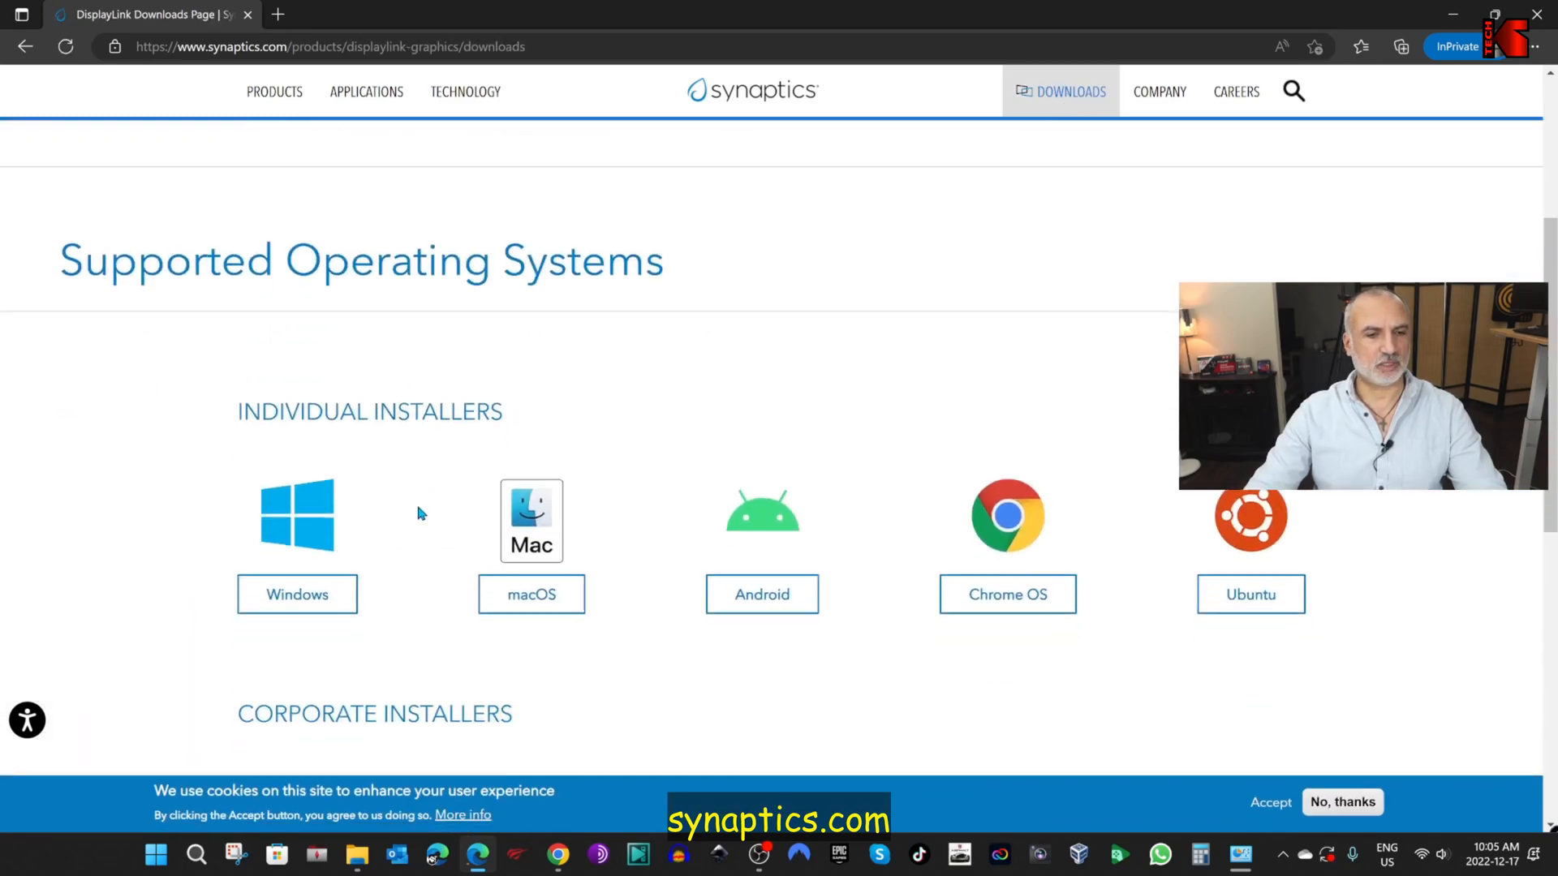
scroll(717, 482, "down", 1)
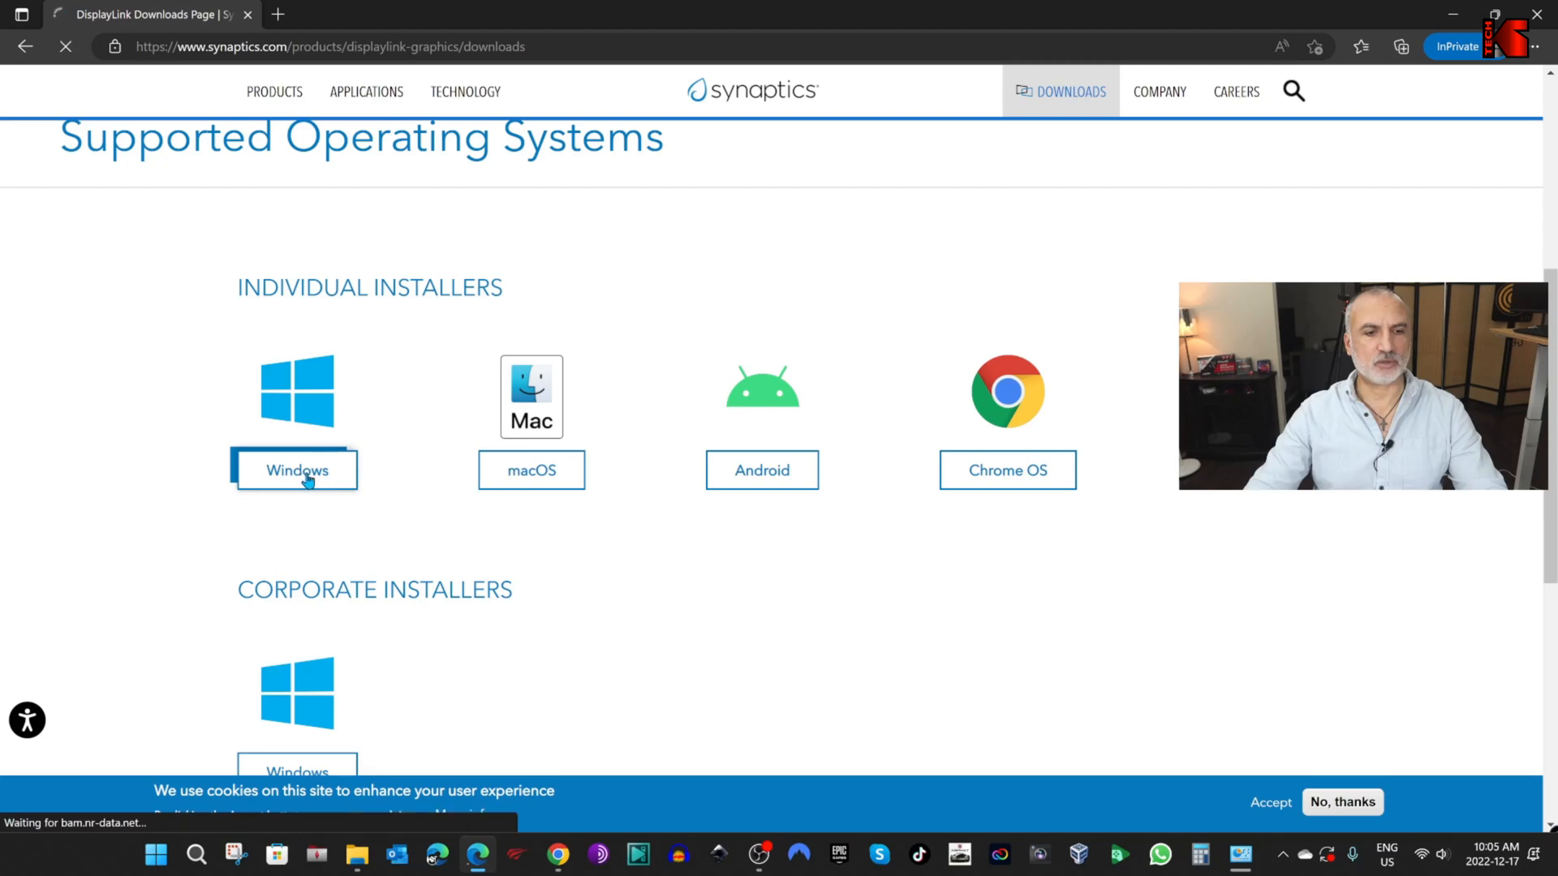
scroll(309, 476, "down", 2)
scroll(297, 475, "down", 3)
scroll(365, 481, "down", 1)
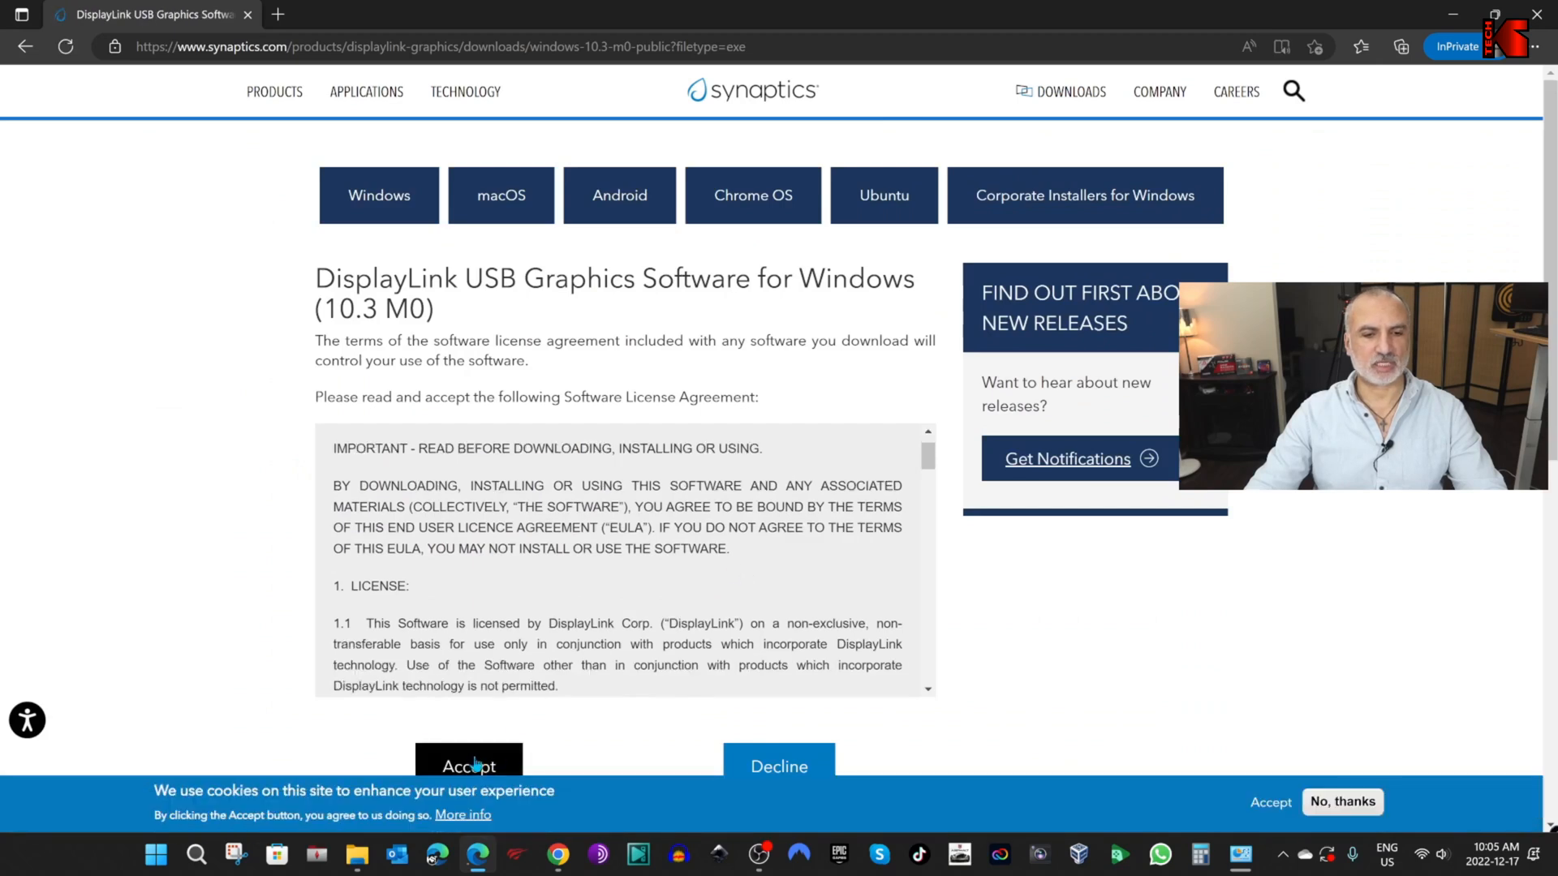
left_click(473, 760)
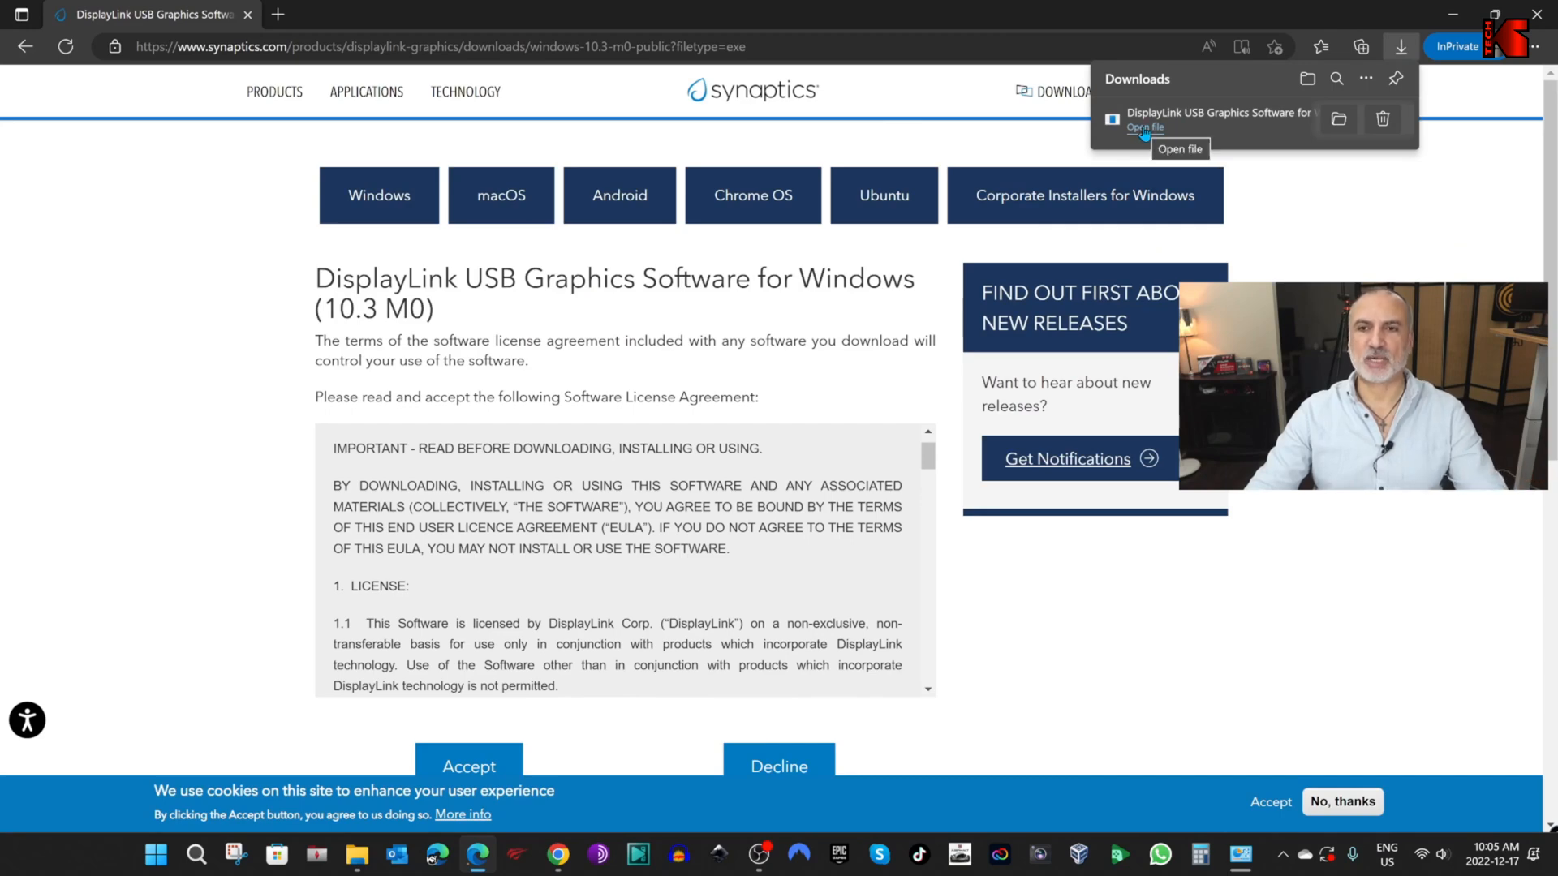
Run the downloaded installer, install the driver, and finish with DisplayLink Manager checked.
left_click(1145, 128)
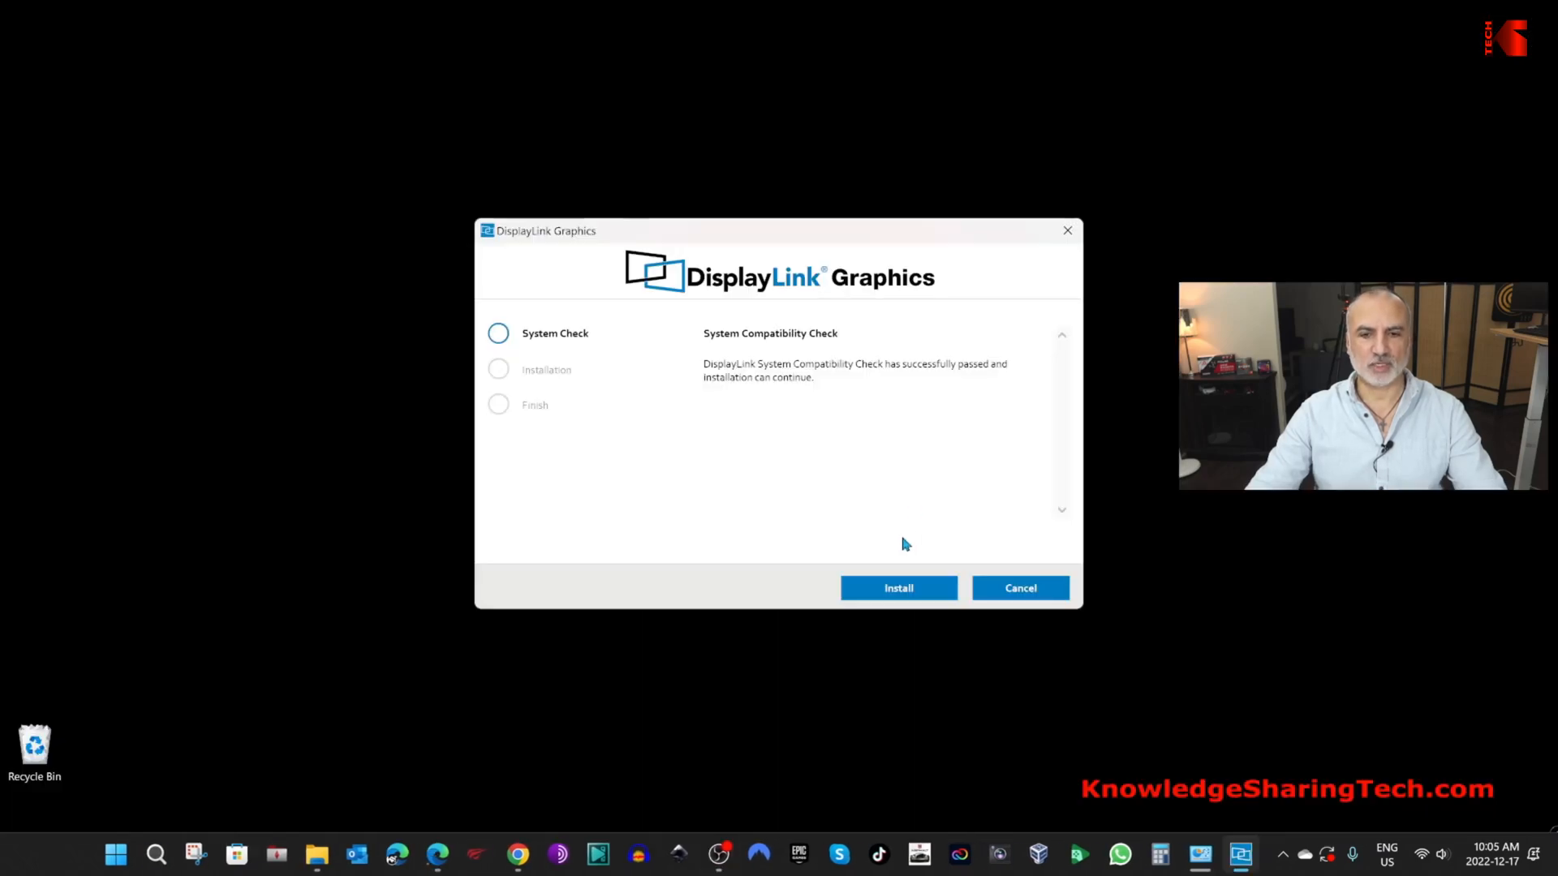
left_click(894, 592)
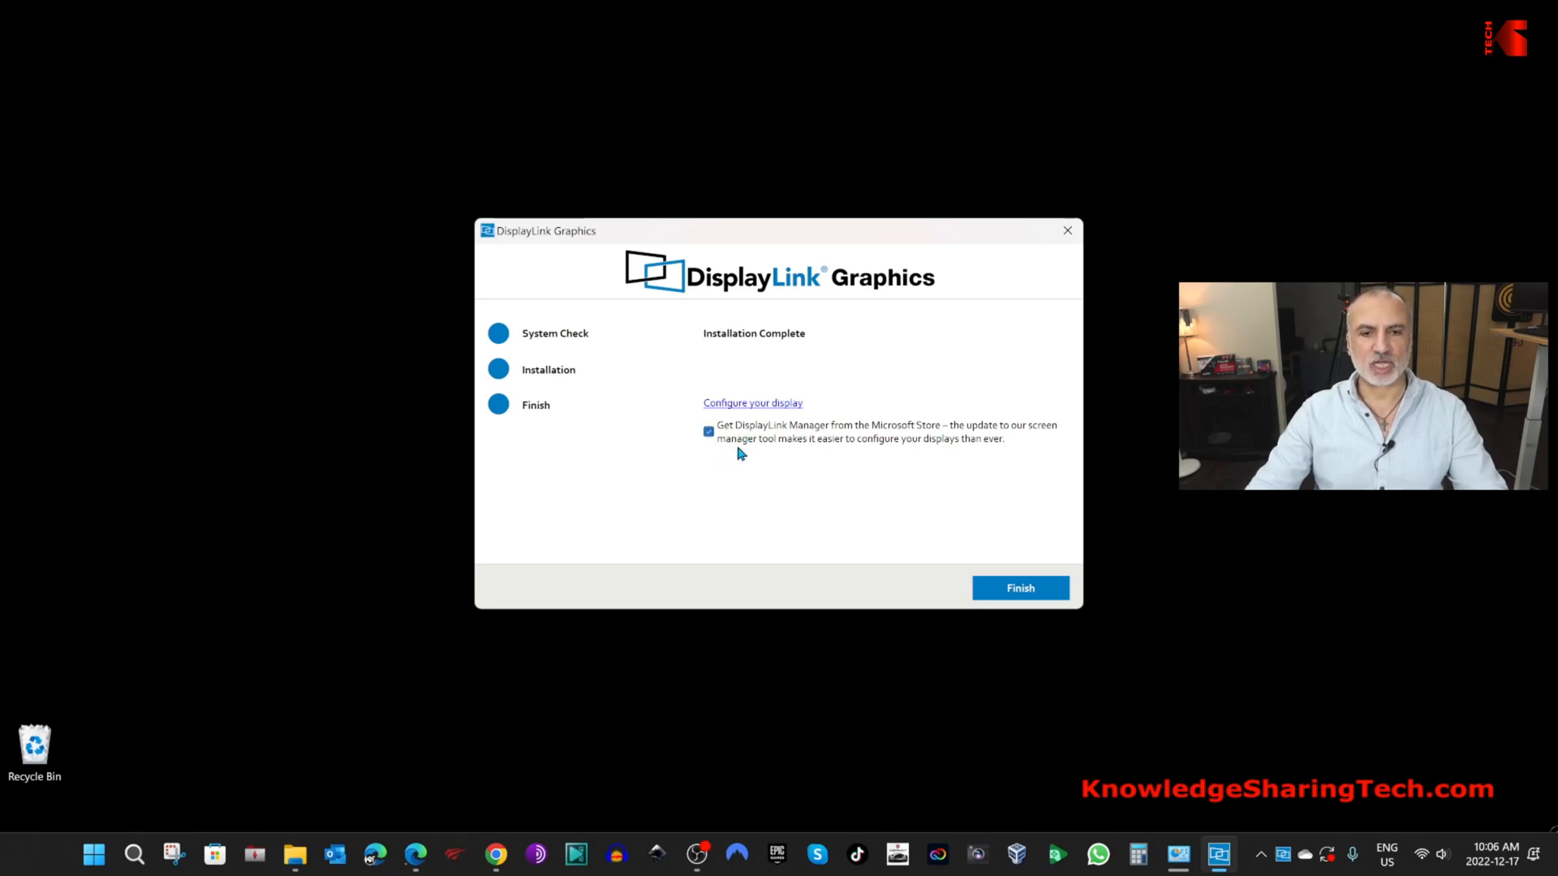
left_click(1020, 590)
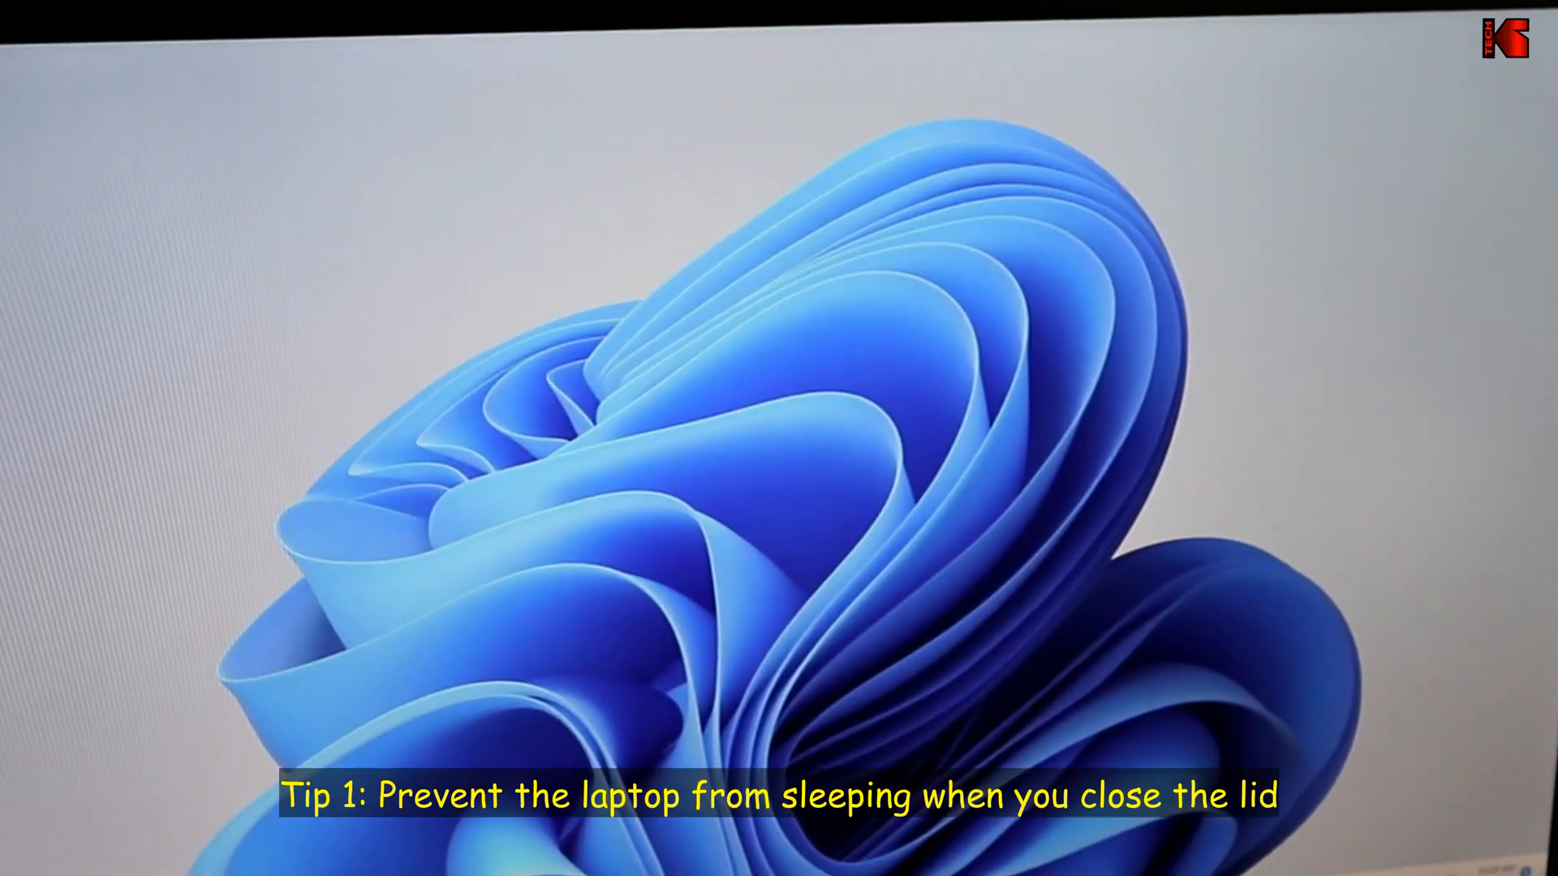
Reach Power Options' lid-close settings from Control Panel viewed as Large icons.
key("super+s")
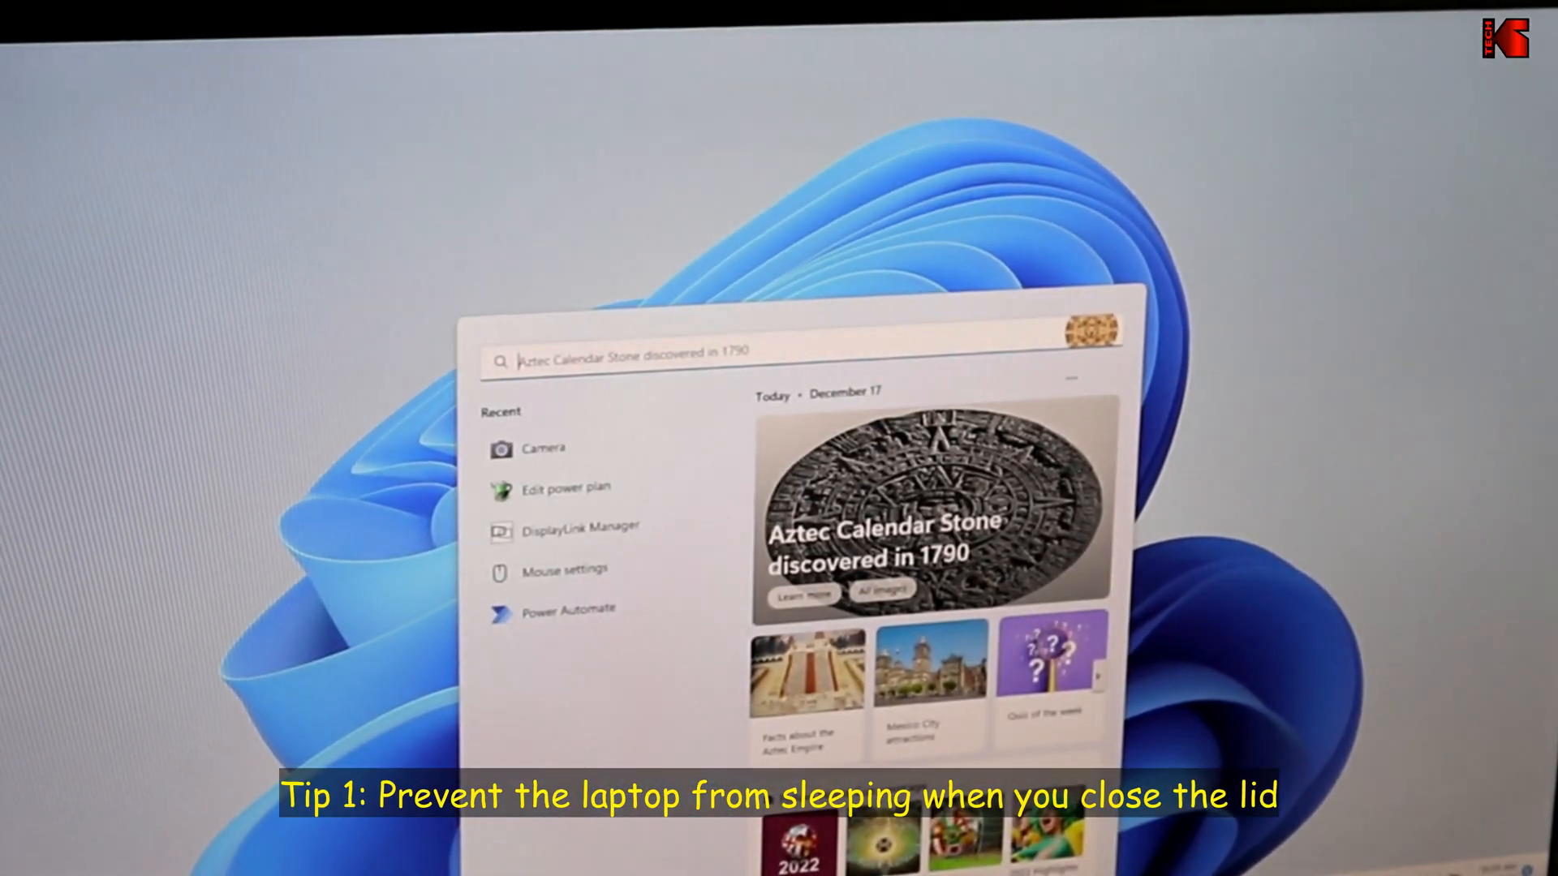
type("control panel")
key("Return")
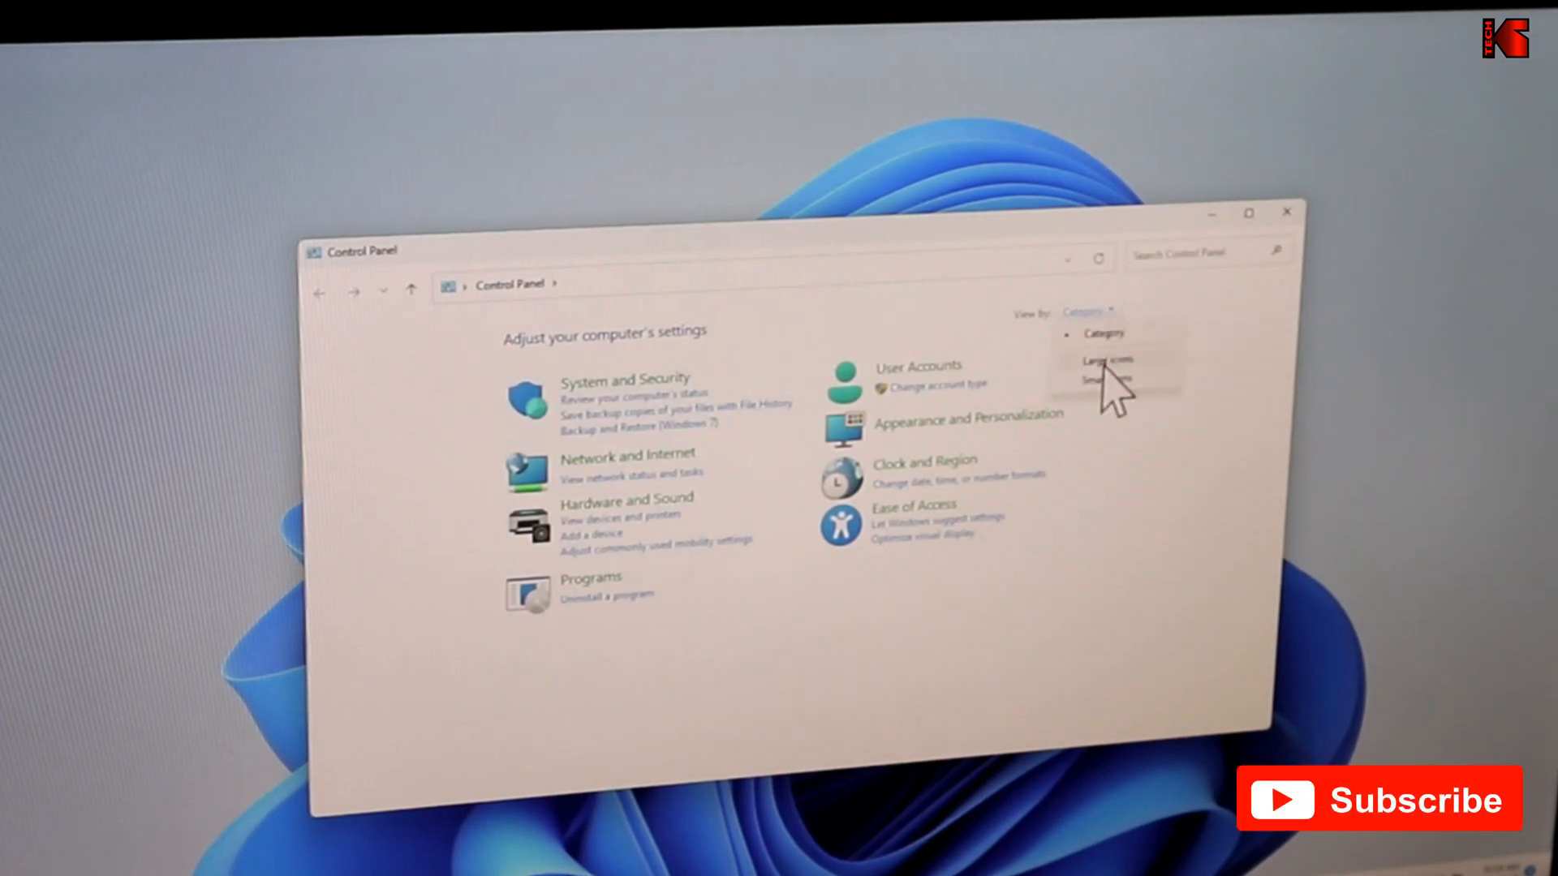
left_click(1109, 361)
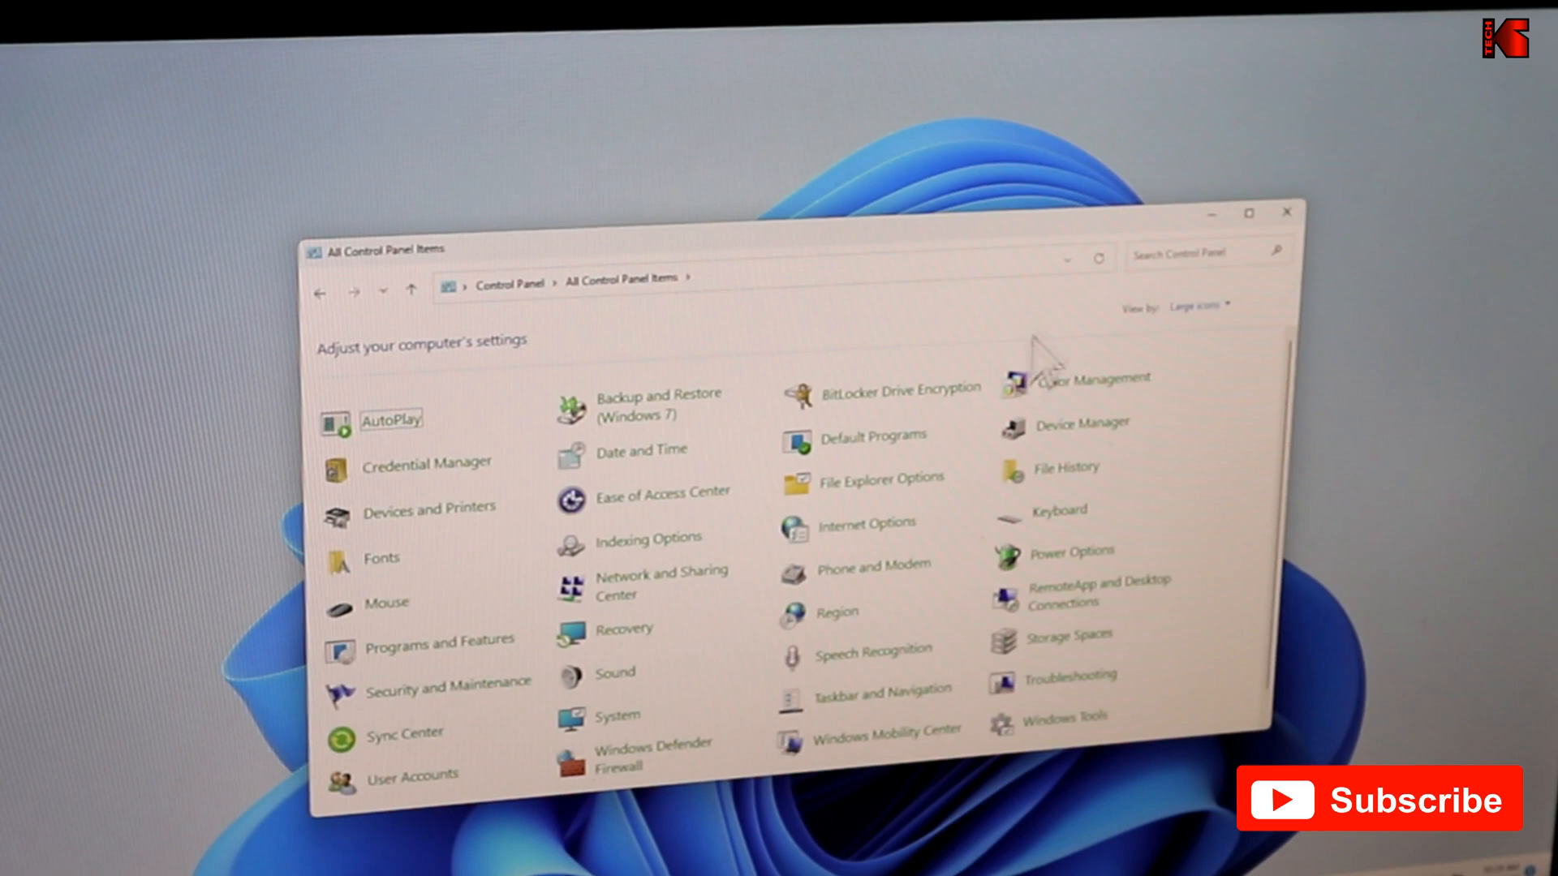
left_click(1057, 558)
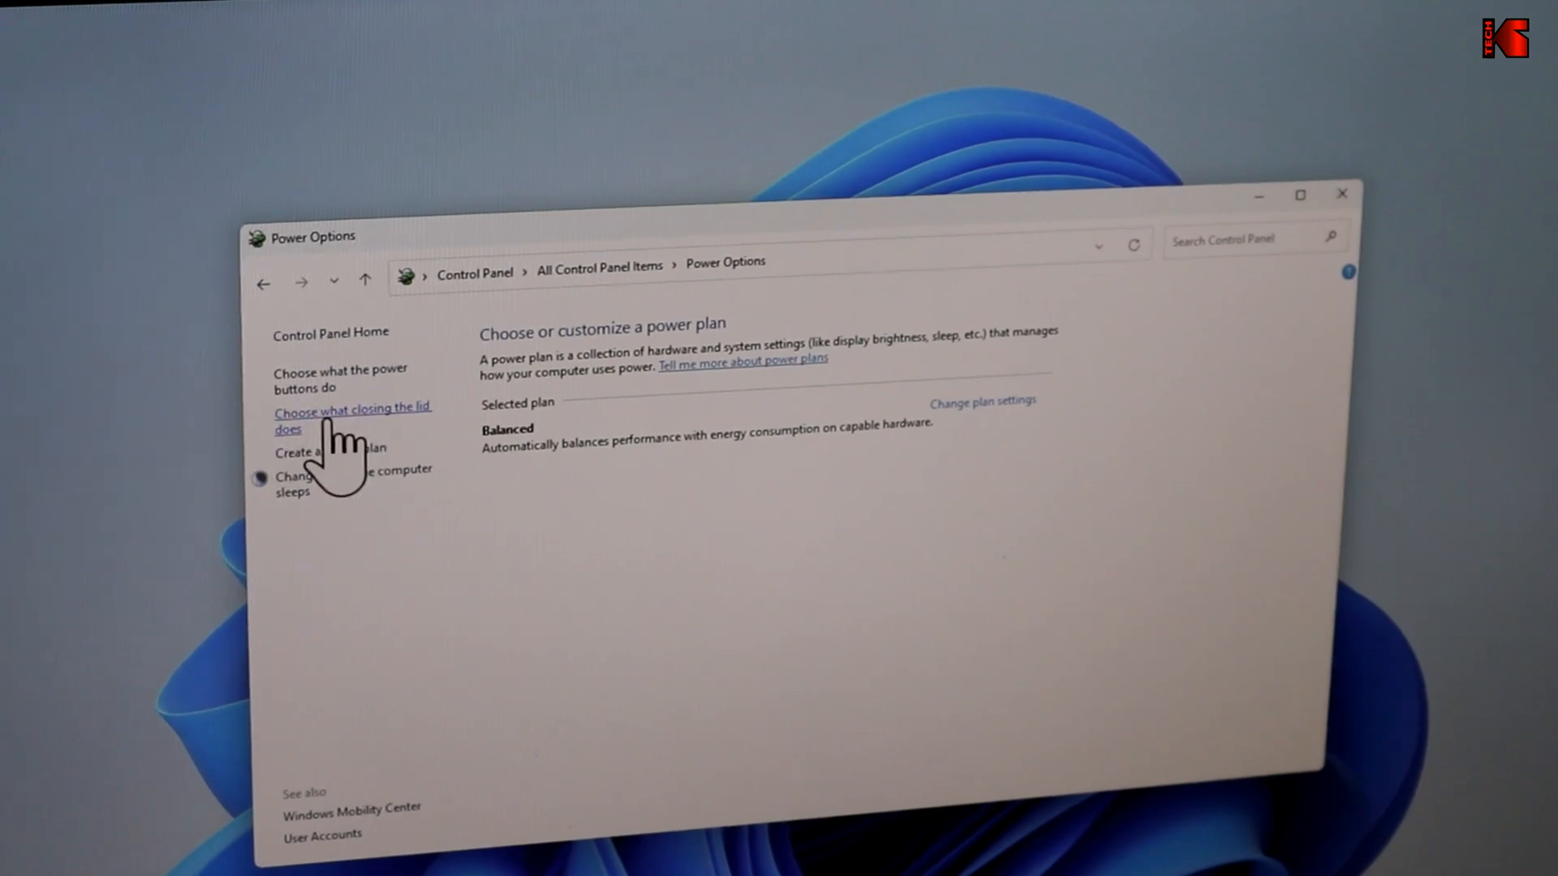
left_click(370, 414)
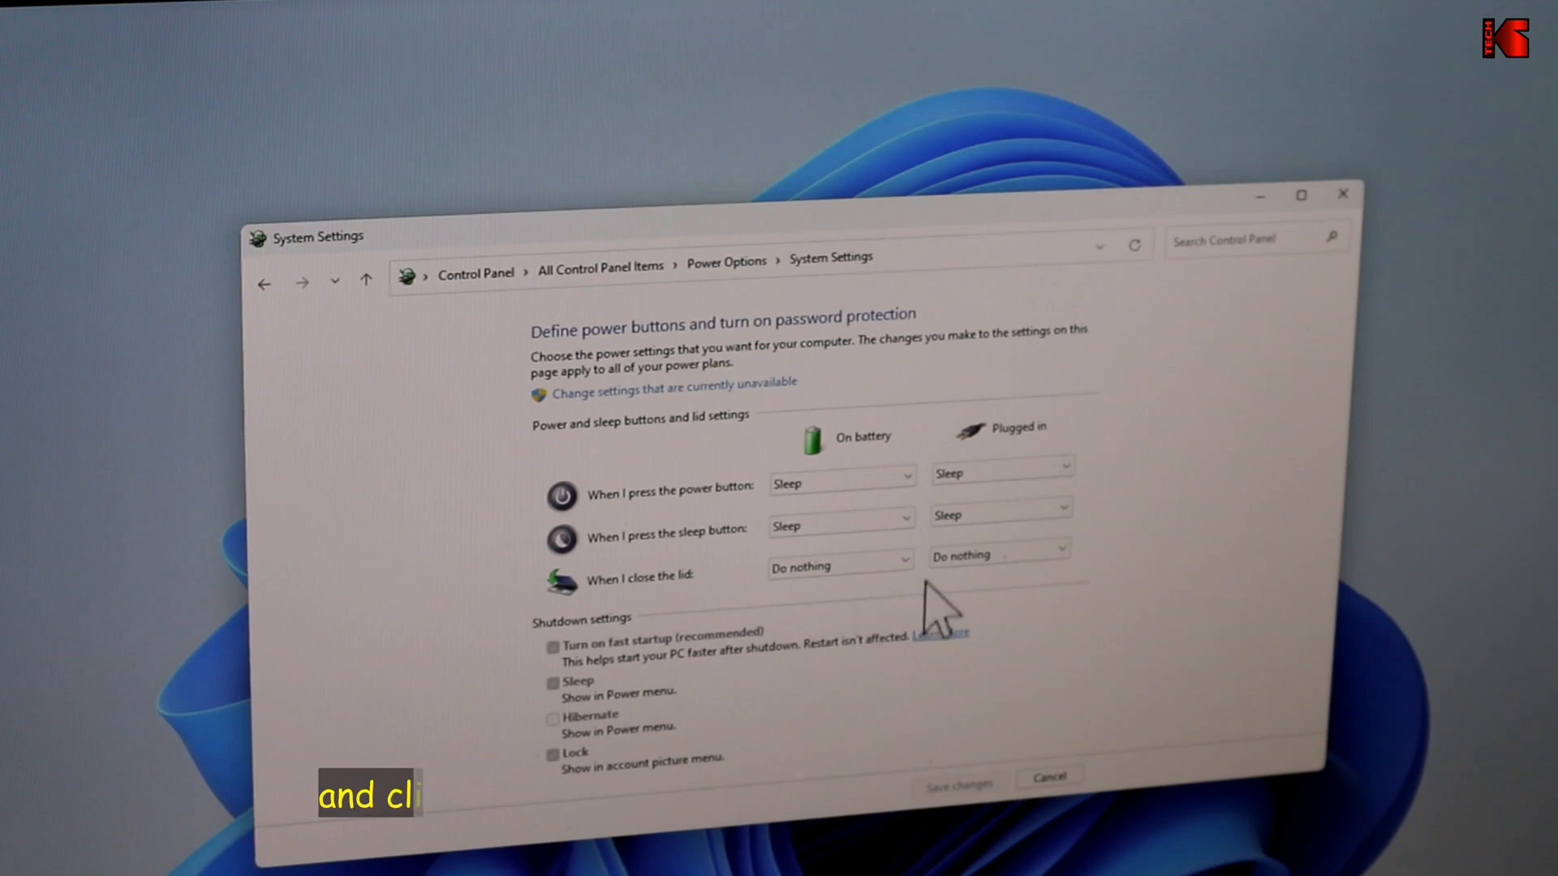
Set closing the lid to Do nothing on battery and when plugged in.
left_click(906, 560)
left_click(907, 563)
left_click(992, 558)
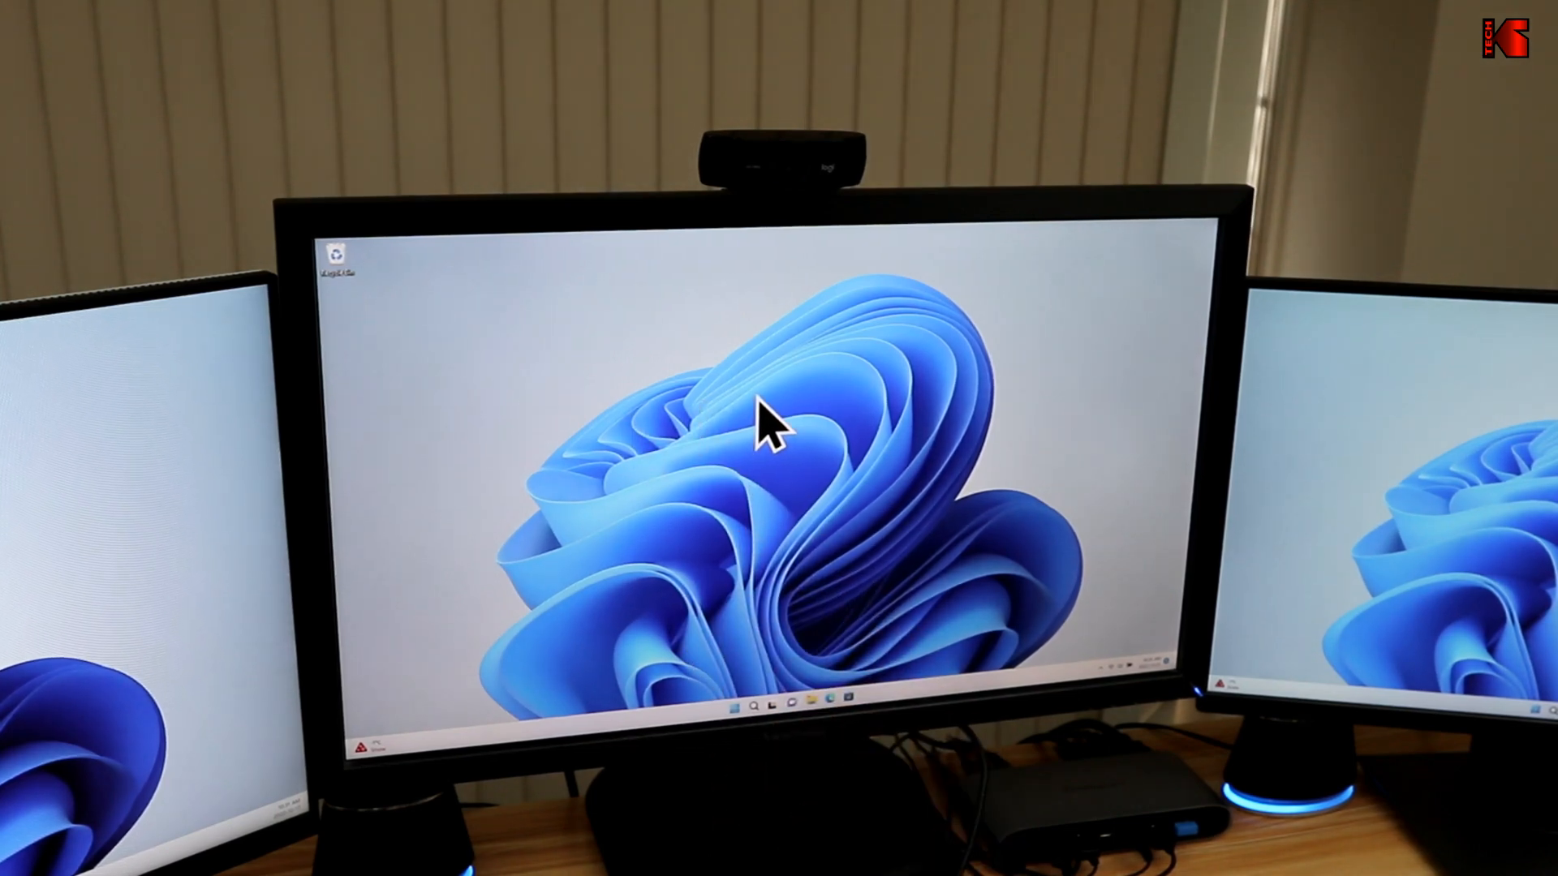
Launch DisplayLink Manager from search and go to its Video Settings to reach Windows Display settings.
left_click(755, 706)
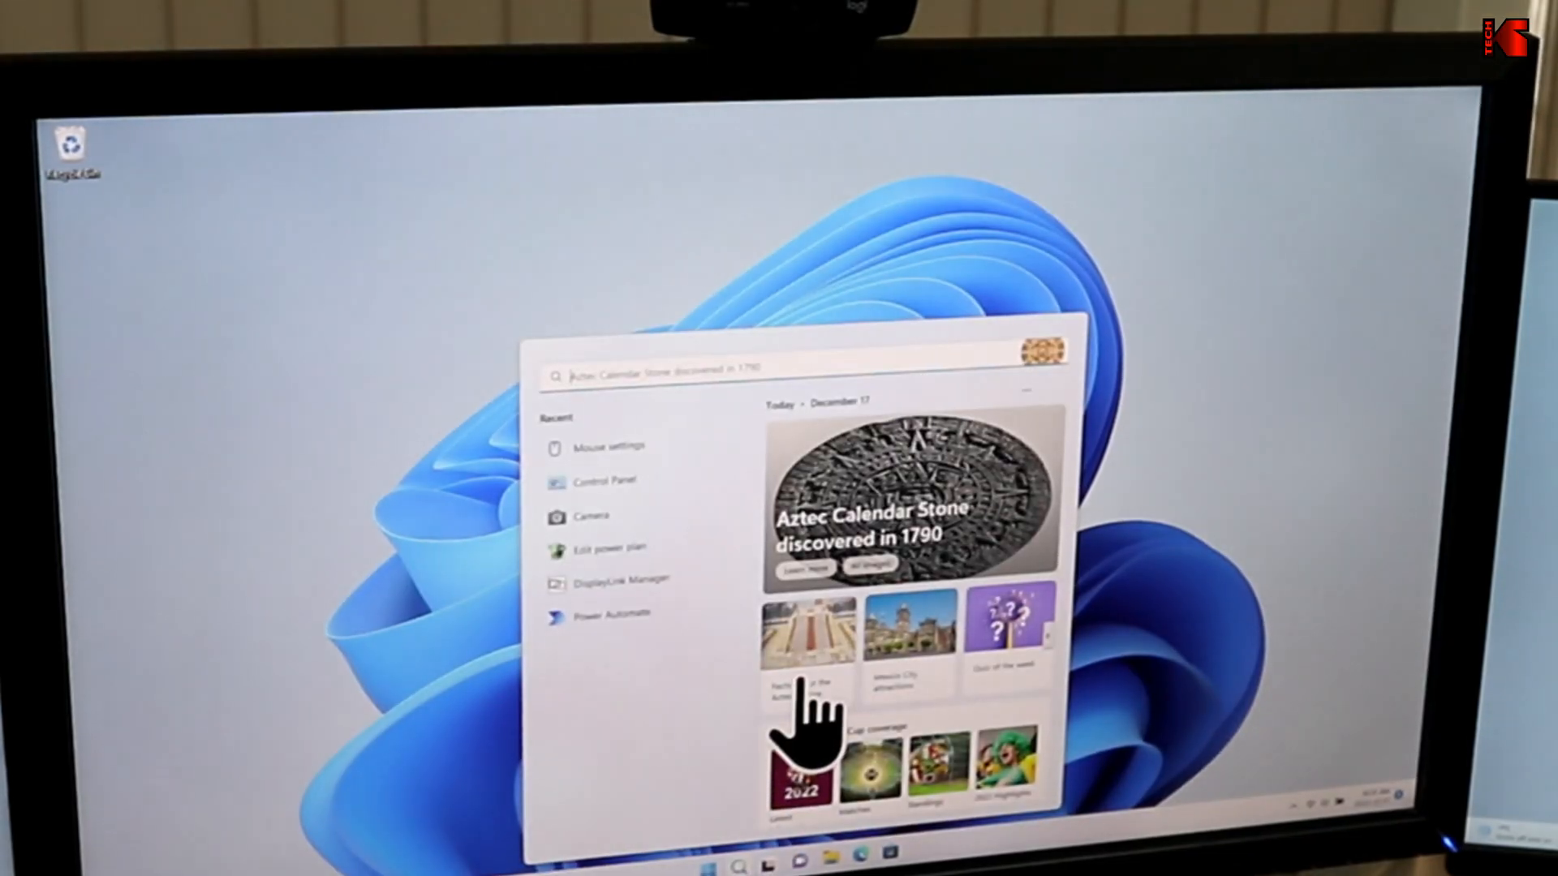
type("dis")
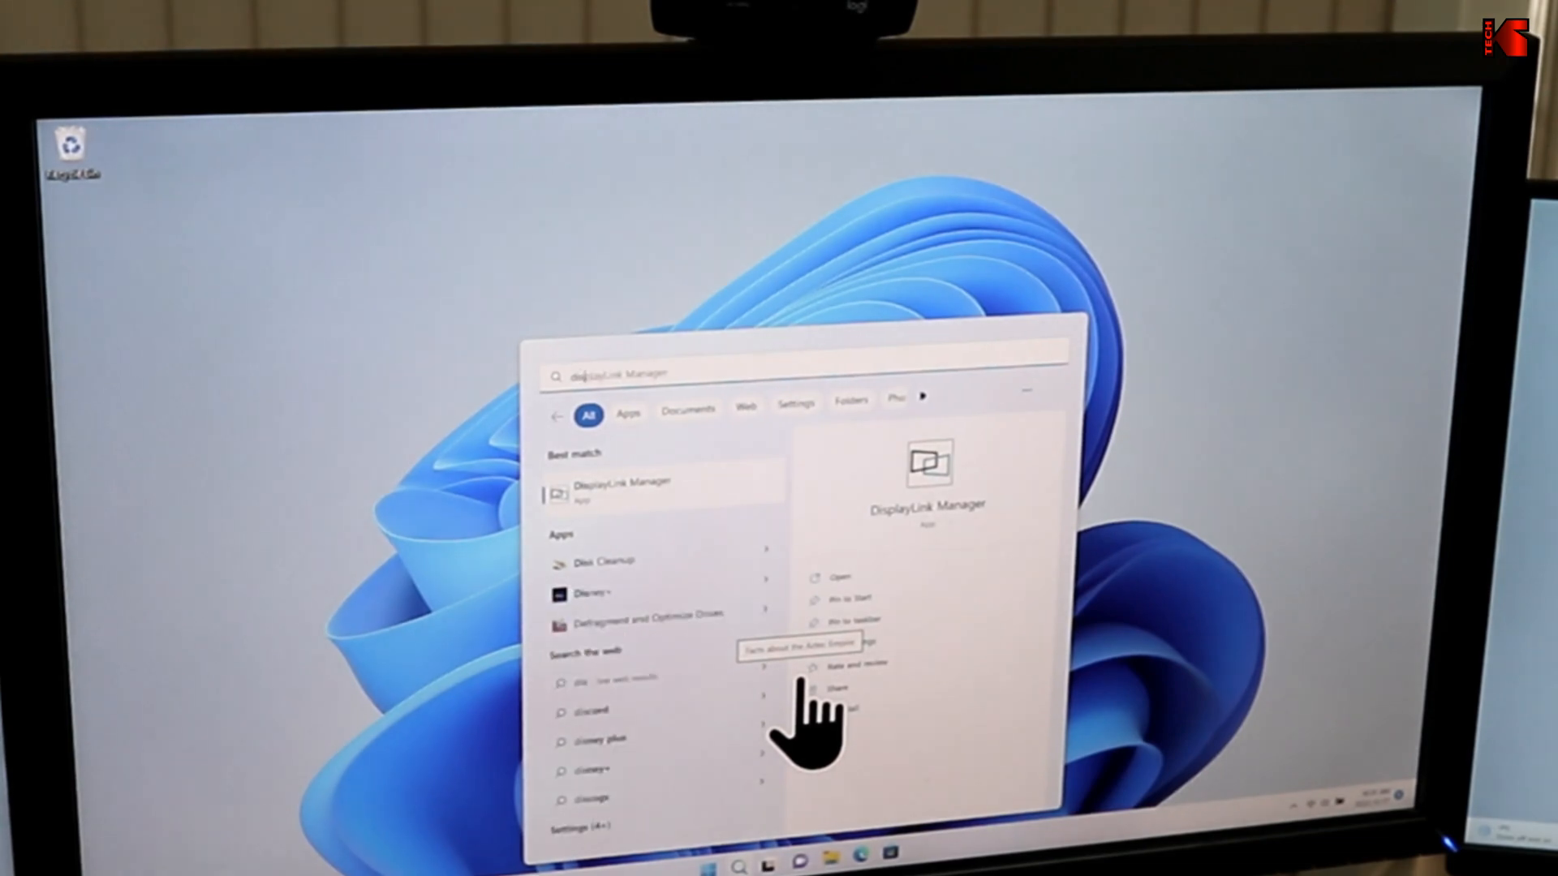
type("play settings")
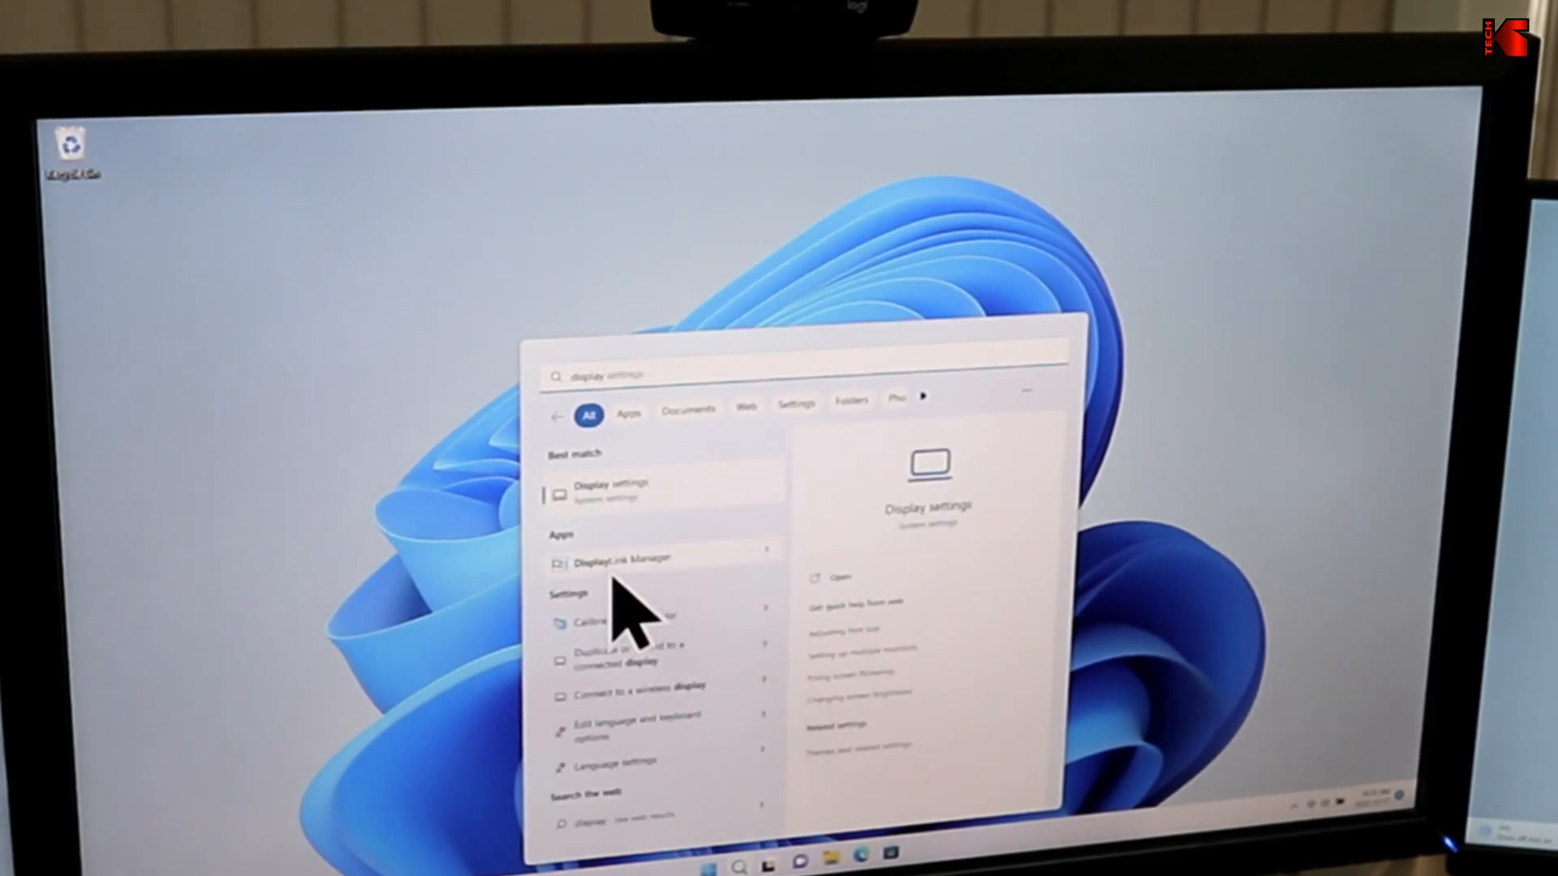
left_click(629, 563)
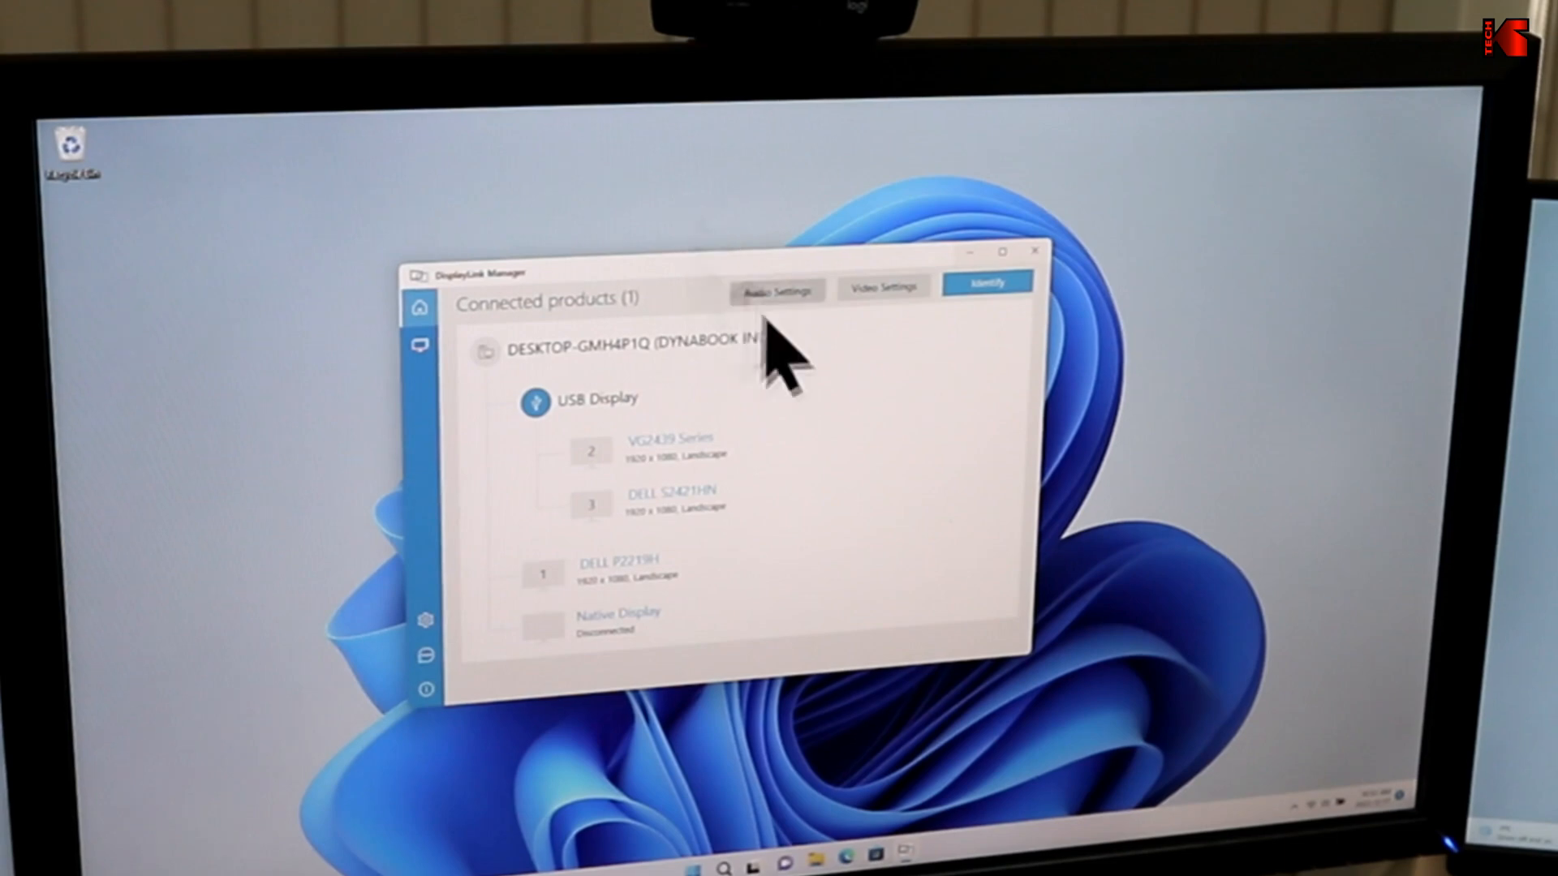
left_click(876, 292)
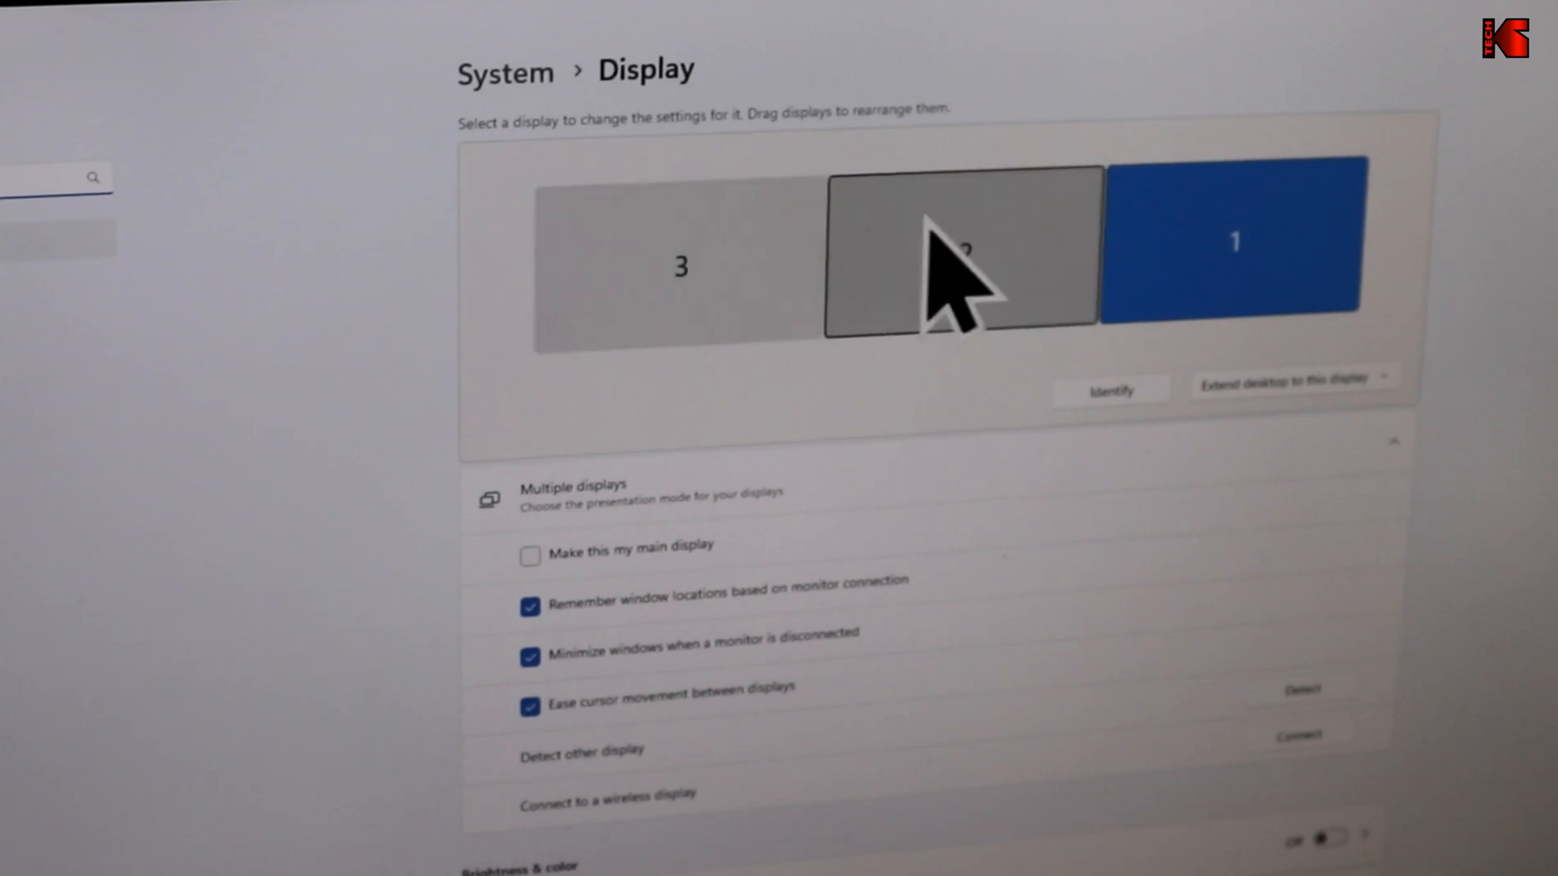
Select display 2, the middle monitor, to make it the main display.
left_click(928, 243)
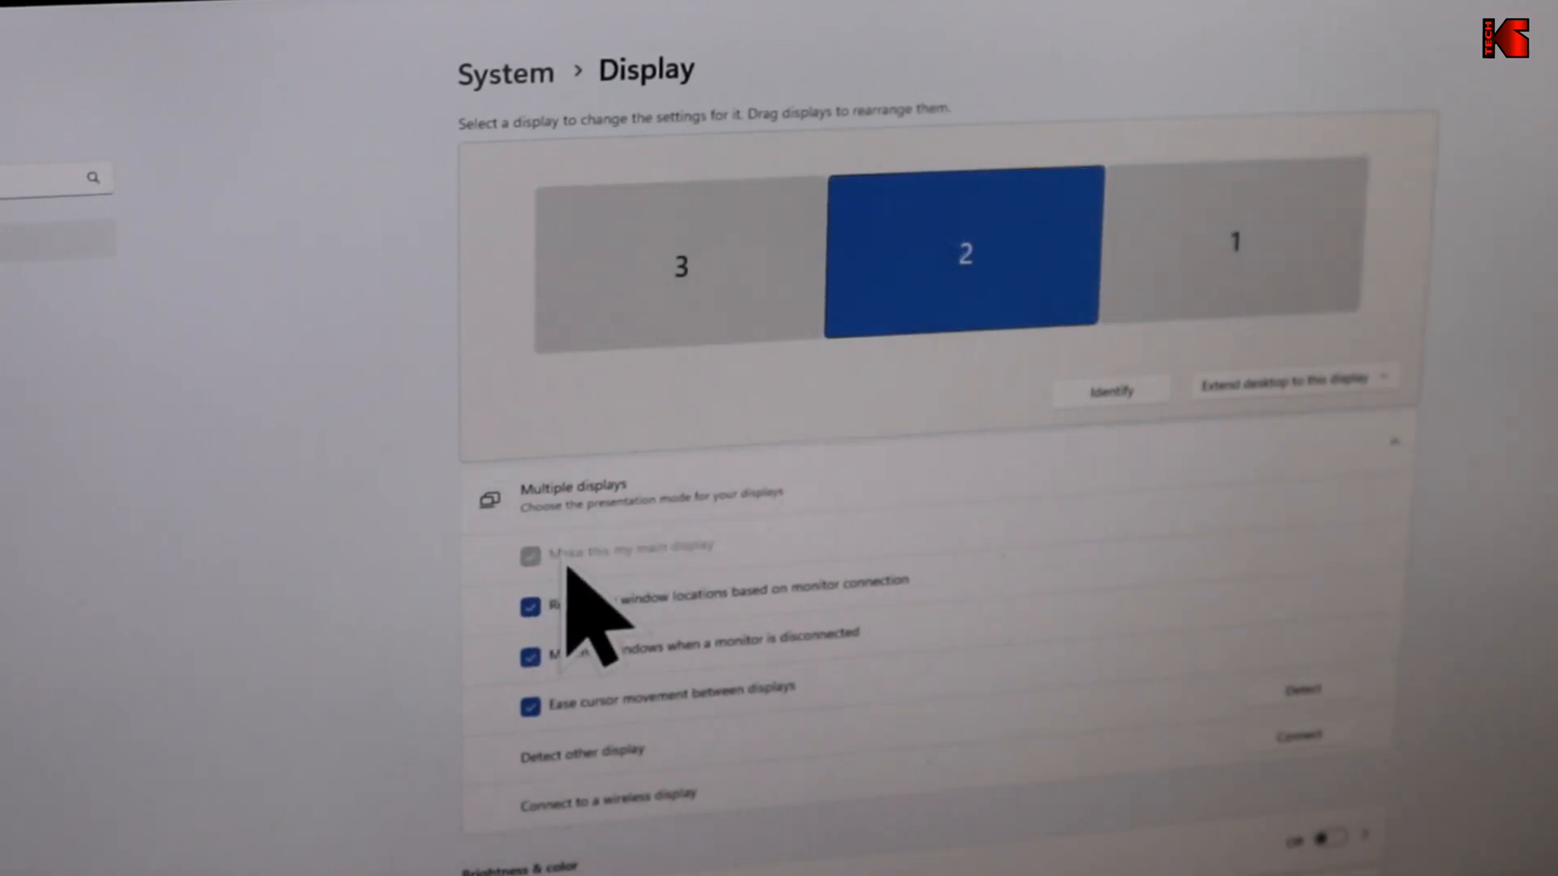